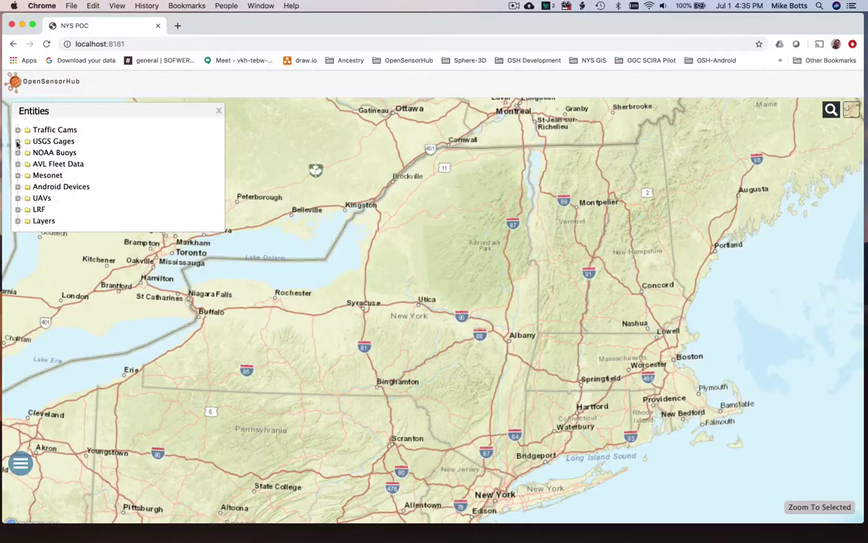
Show the USGS Gages sites on the map, then hide them and collapse the group.
click(18, 141)
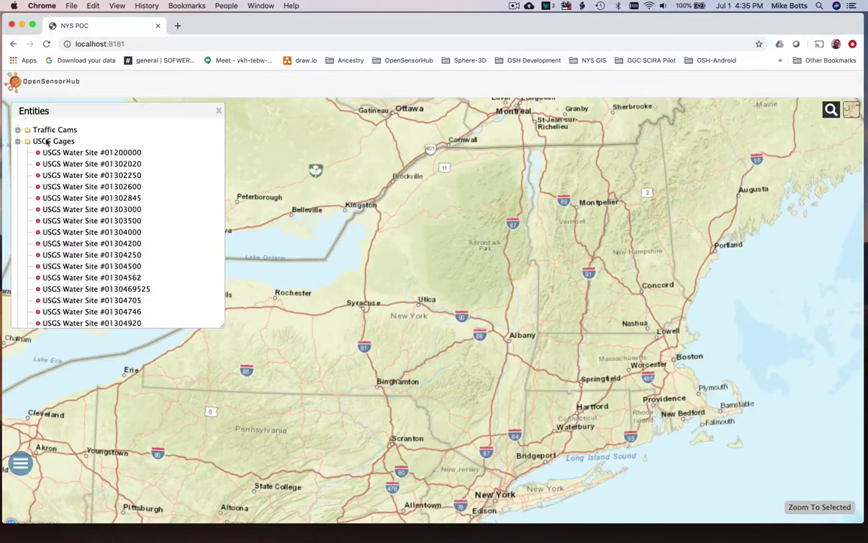
right_click(46, 142)
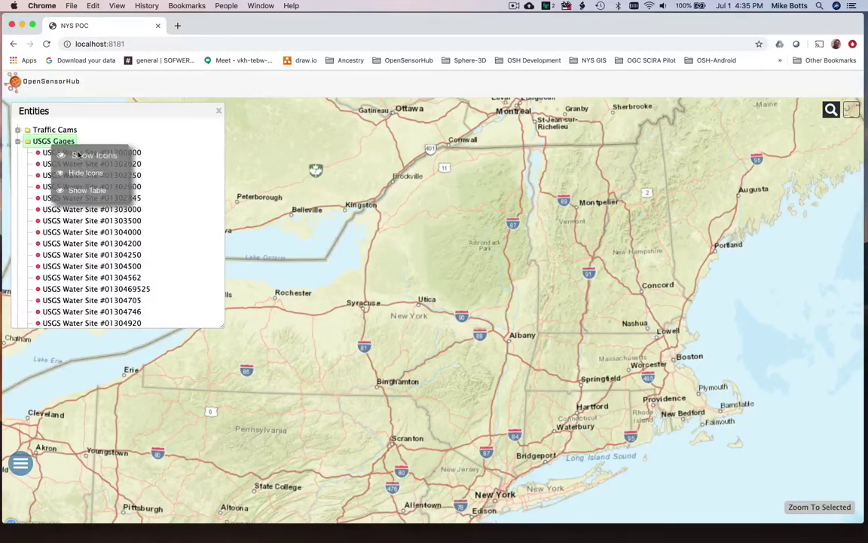
click(78, 154)
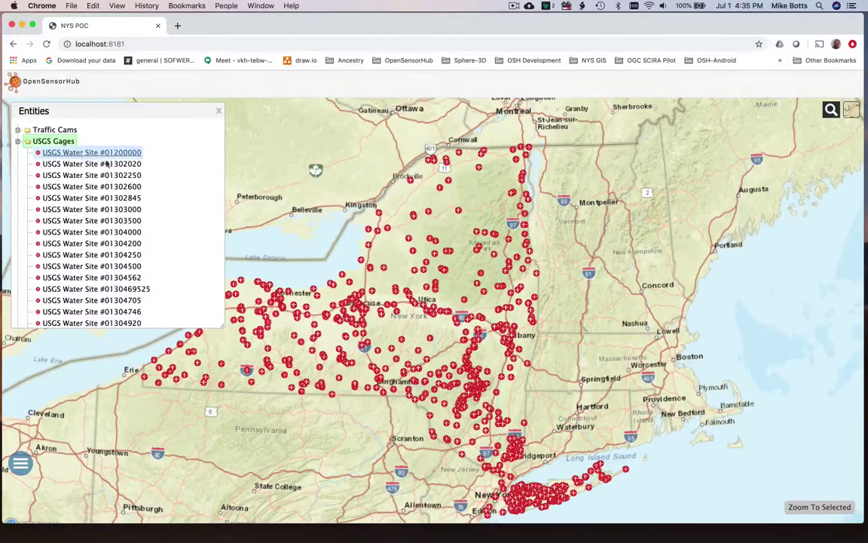
right_click(60, 143)
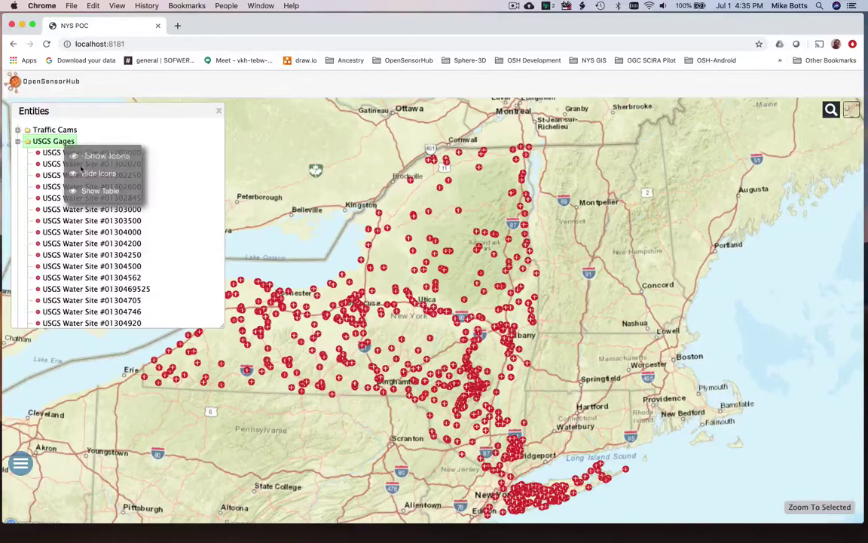
click(75, 172)
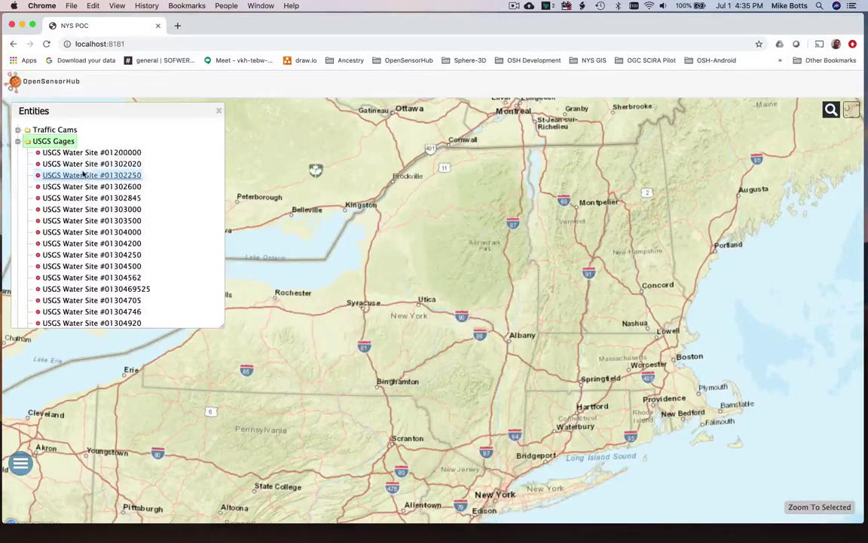
click(18, 141)
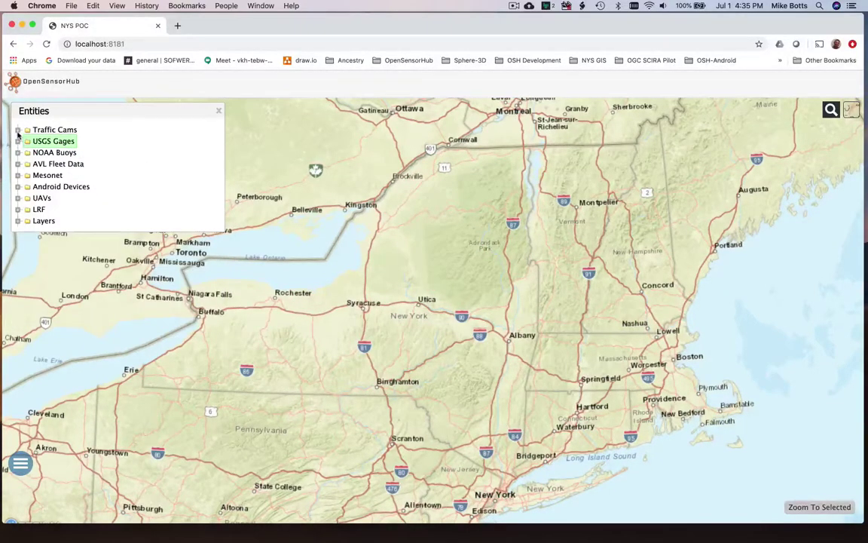
Expand Traffic Cams, show all camera icons across New York, and enable Zoom To Selected.
click(18, 131)
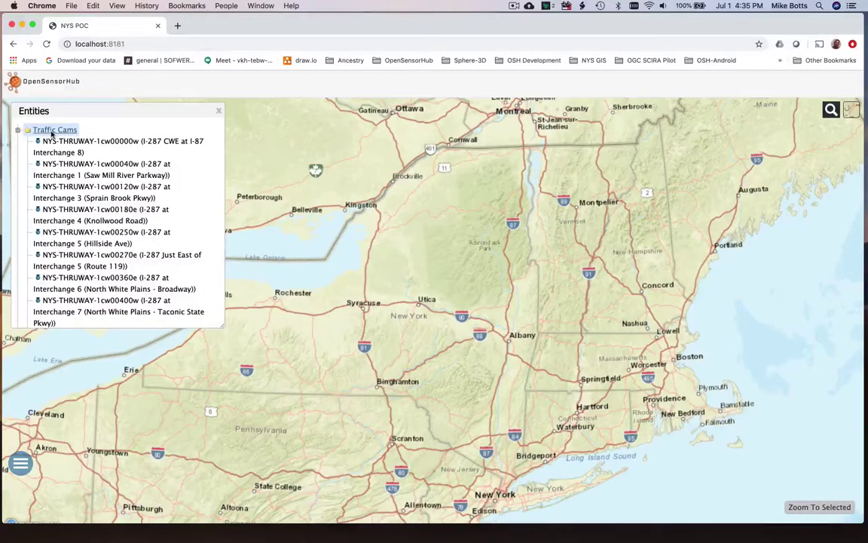
right_click(52, 134)
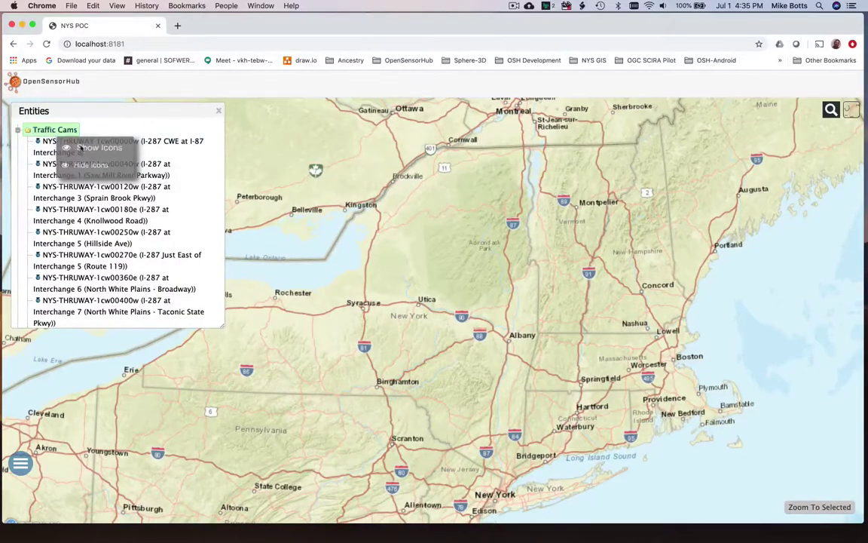
click(90, 148)
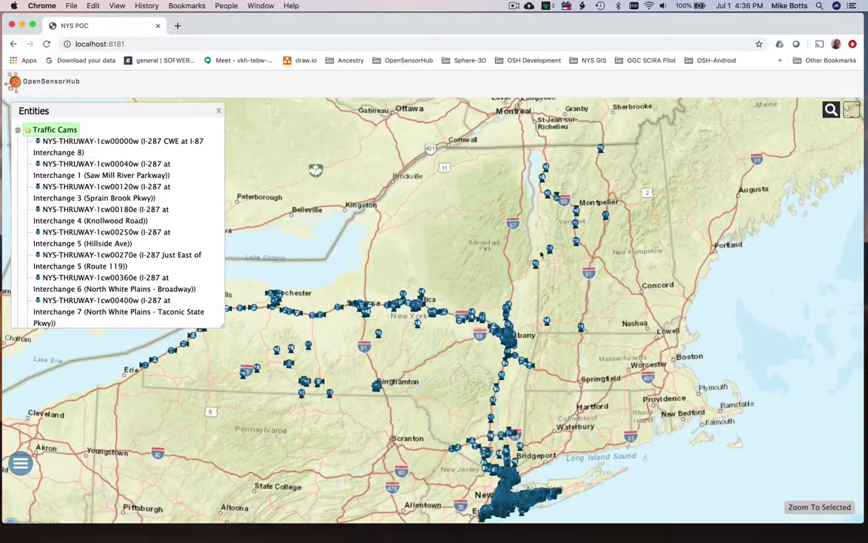
drag(545, 321, 629, 241)
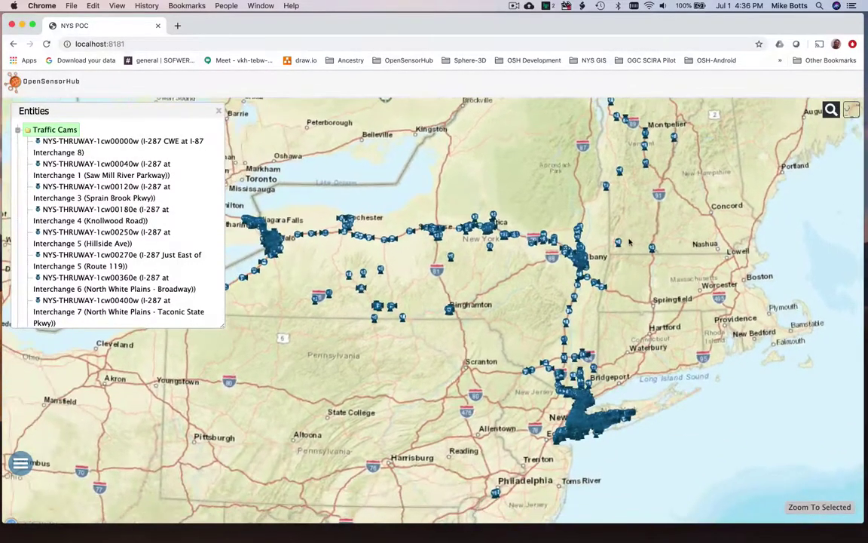
drag(514, 284, 469, 374)
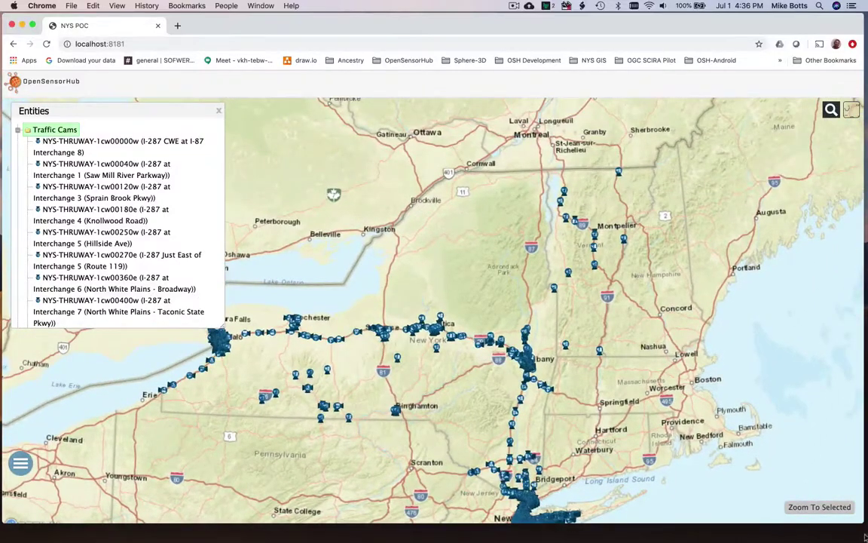
click(826, 509)
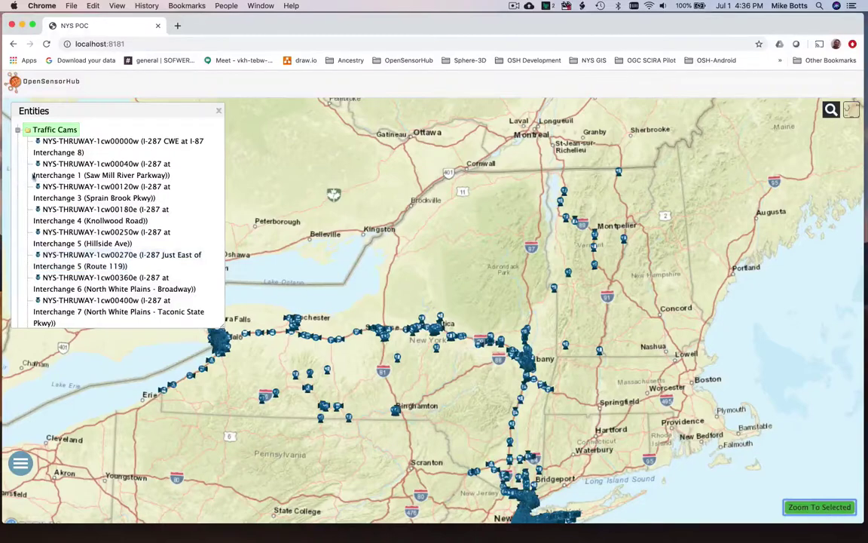
Select the I-287 at Interchange 1 camera, open its live video from the marker menu, and zoom out.
click(71, 172)
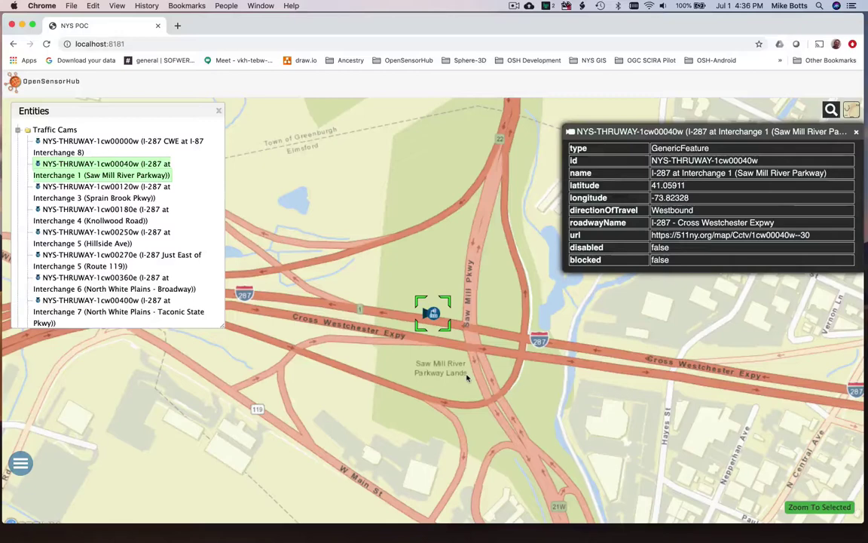
right_click(433, 313)
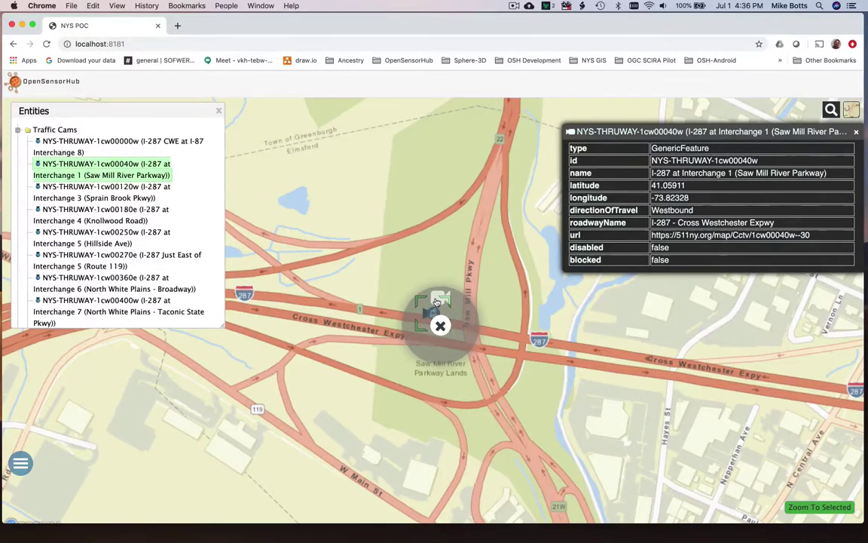
click(435, 302)
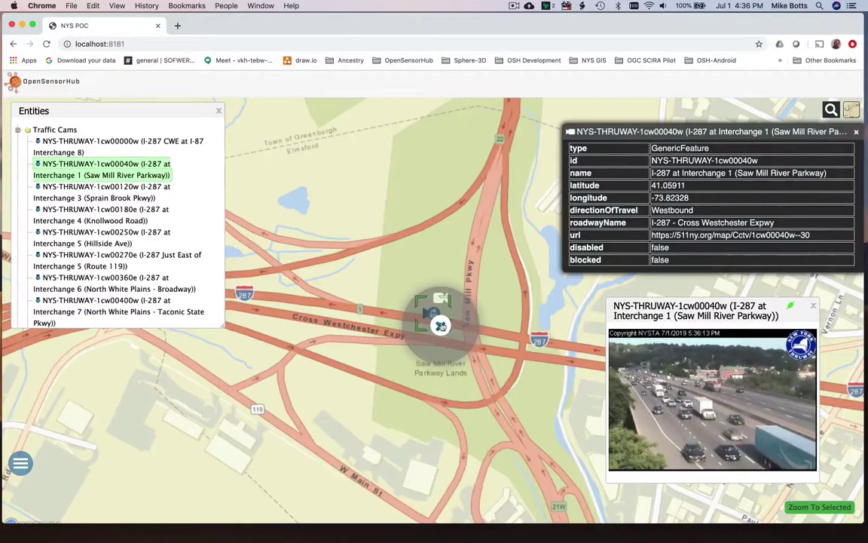
click(441, 326)
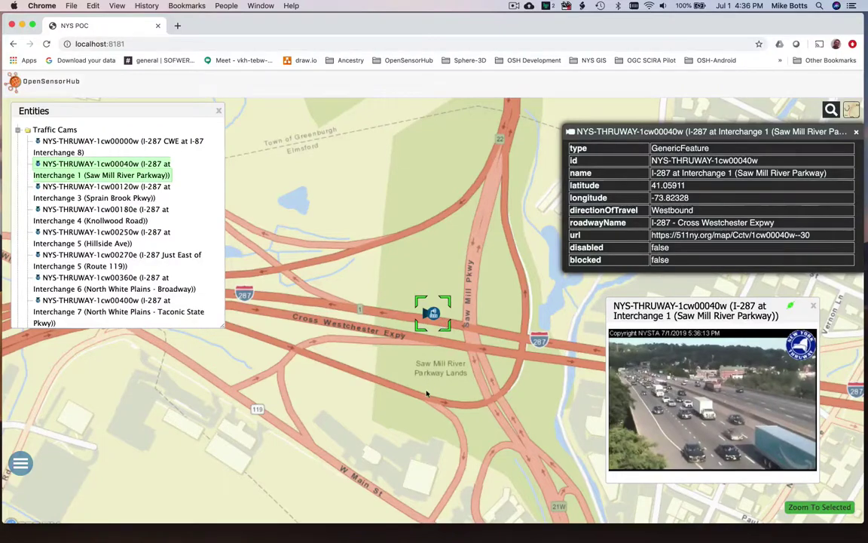
scroll(426, 409, down, 5)
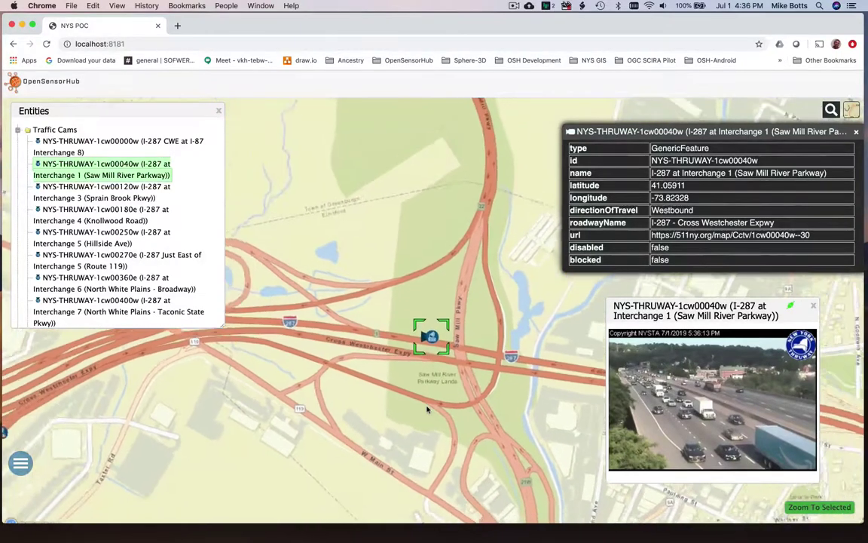
scroll(427, 410, down, 5)
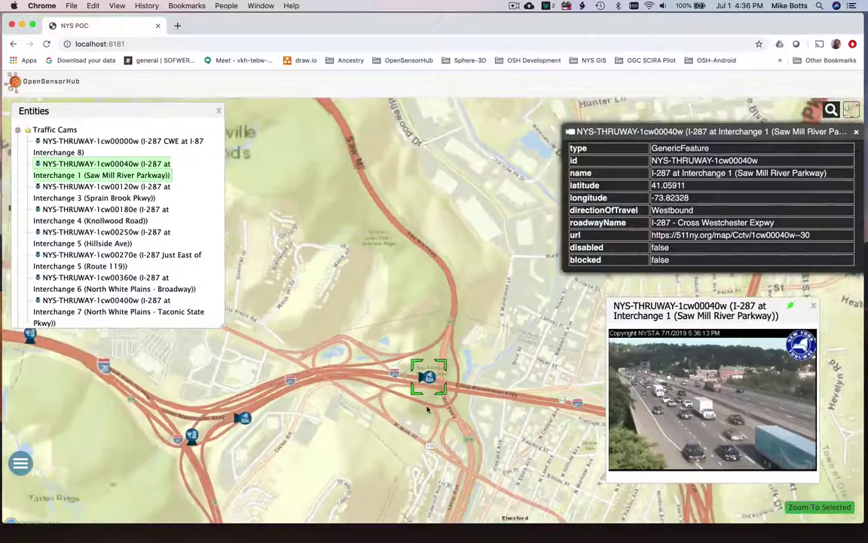
scroll(427, 409, down, 4)
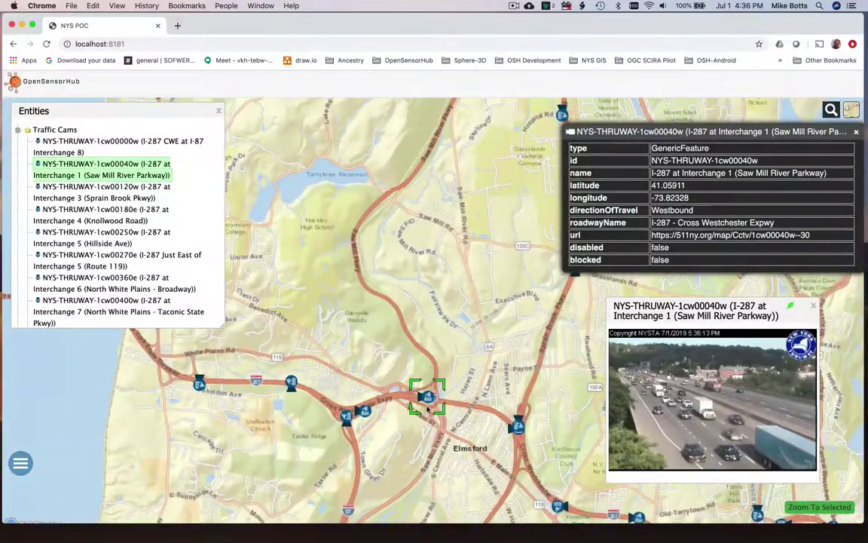
scroll(426, 409, down, 6)
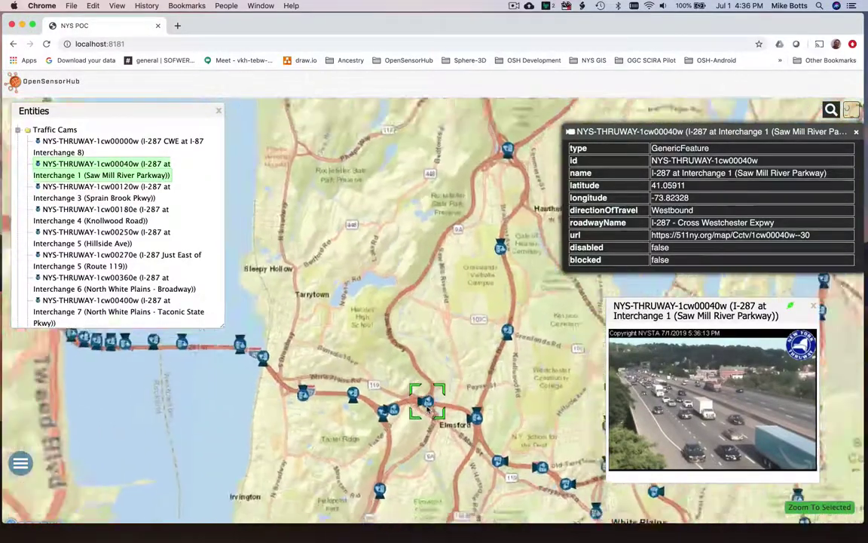
scroll(427, 409, down, 6)
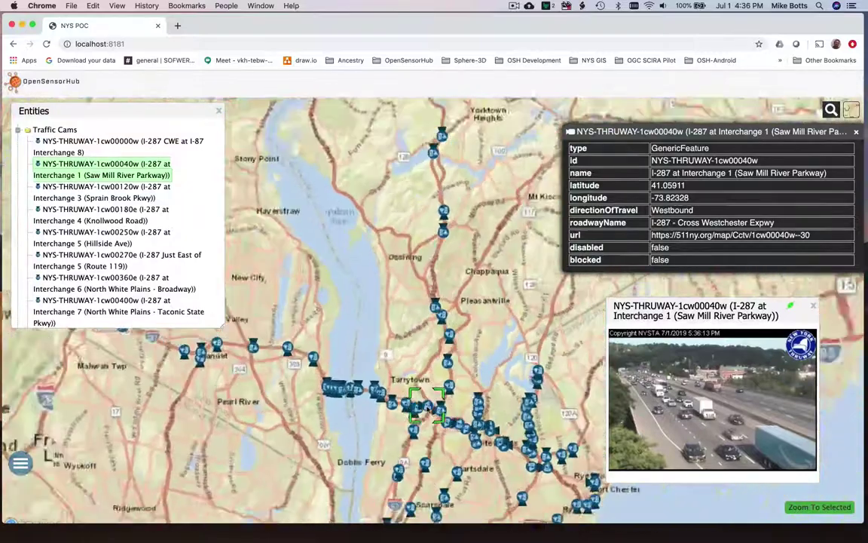
scroll(427, 409, down, 5)
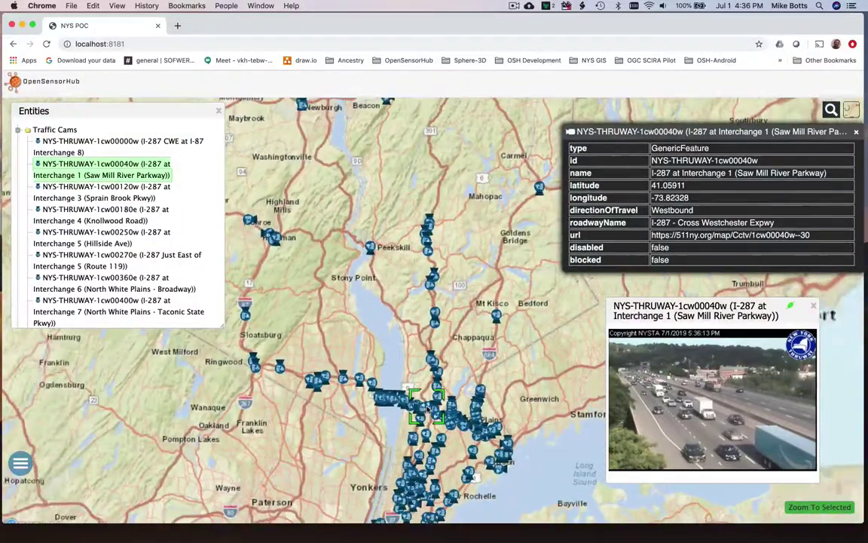
scroll(426, 409, down, 2)
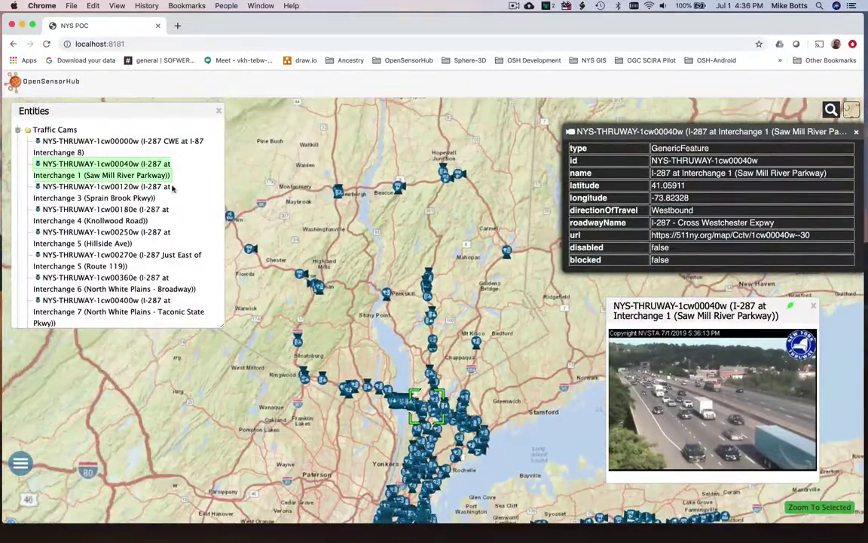
Hide the traffic camera markers and collapse the Traffic Cams group.
right_click(65, 130)
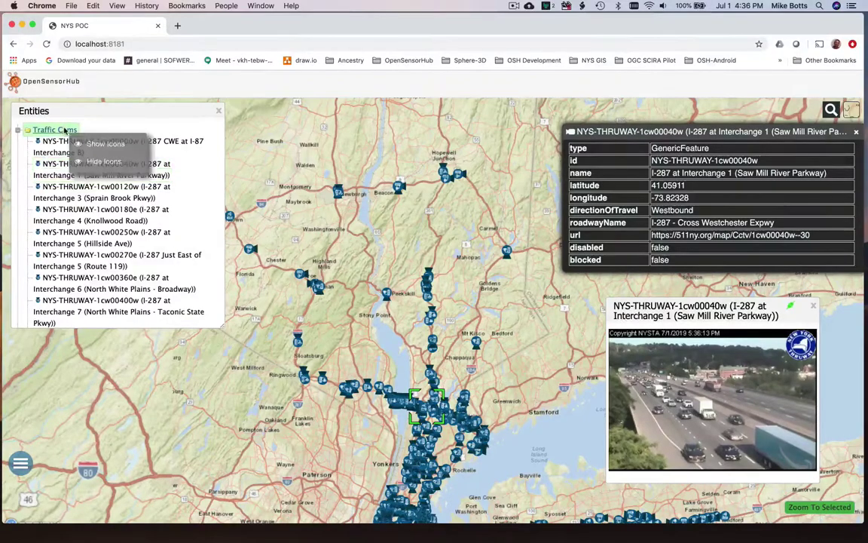
click(98, 164)
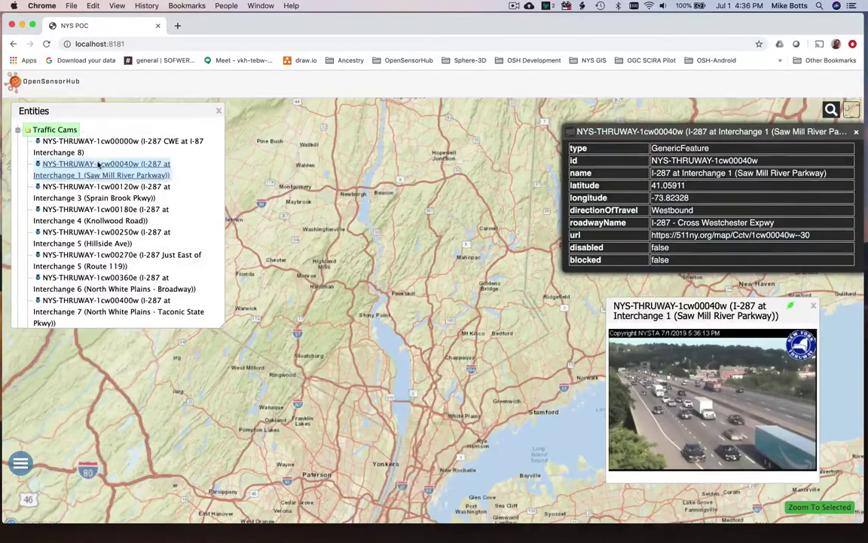
click(17, 130)
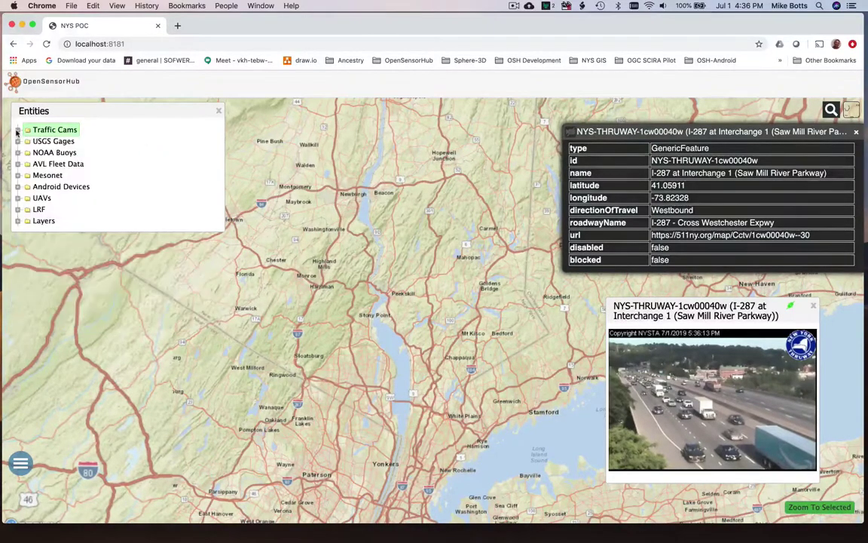
Show then hide the AVL Fleet Data vehicles, and close the camera's details and video popups.
right_click(45, 162)
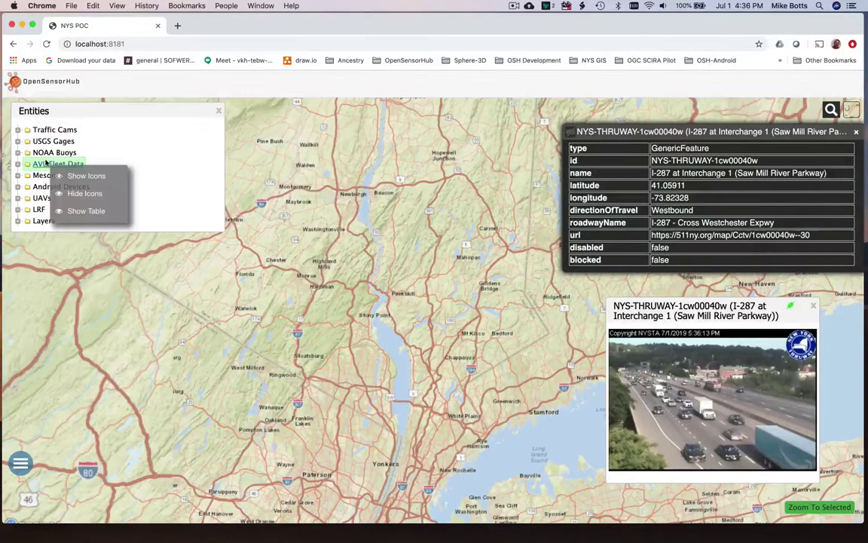
click(80, 175)
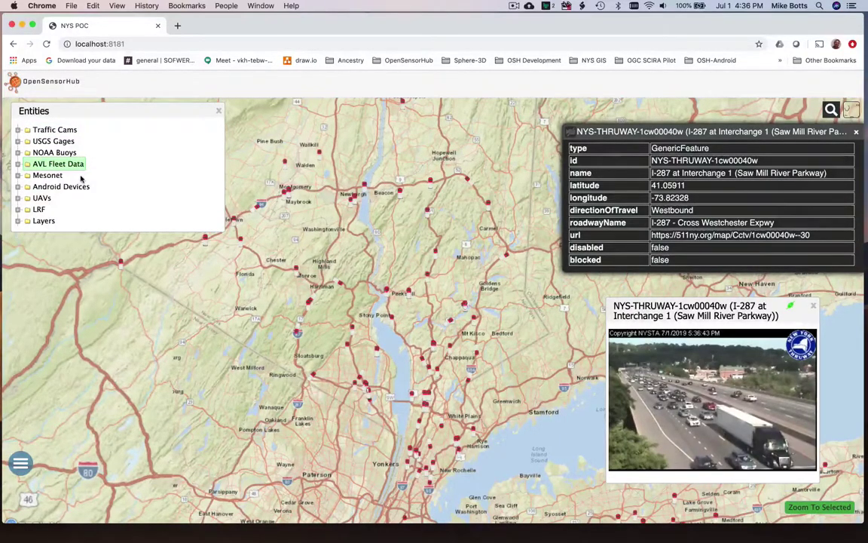
scroll(408, 241, up, 3)
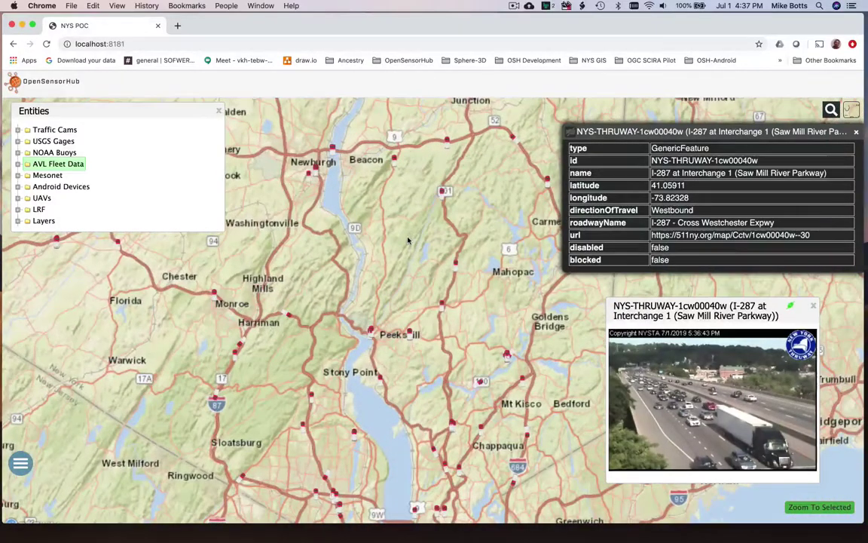
scroll(409, 237, down, 2)
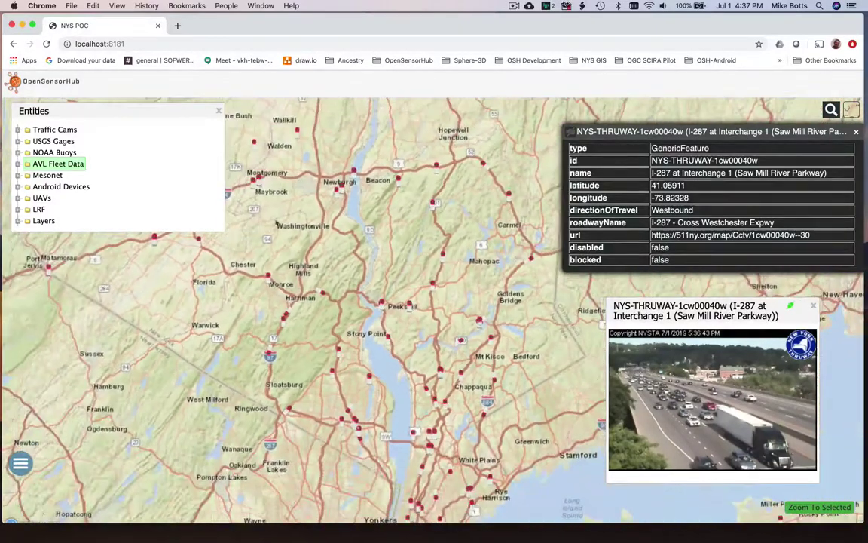
right_click(70, 165)
click(112, 195)
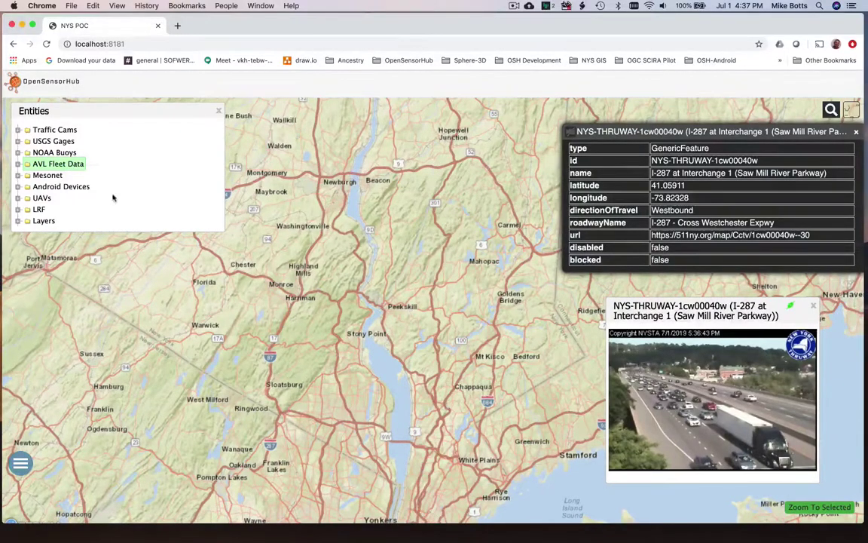
click(857, 133)
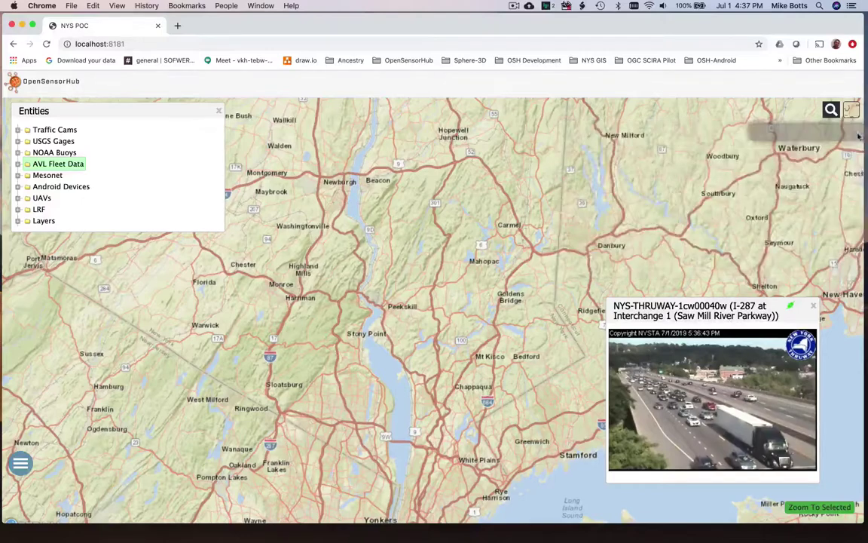
click(814, 305)
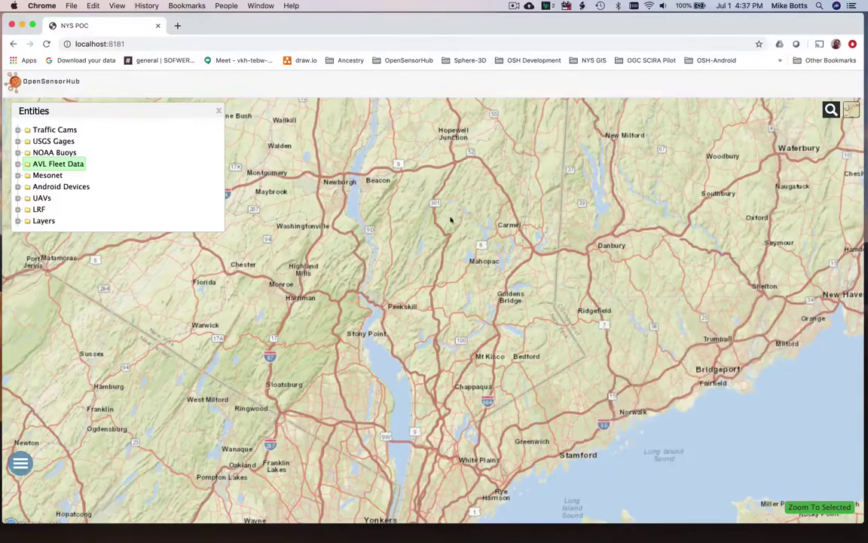
Fly to the Solo Drone Archive under UAVs, recentre its draped footprint, and close the 3DR Solo panel.
click(17, 199)
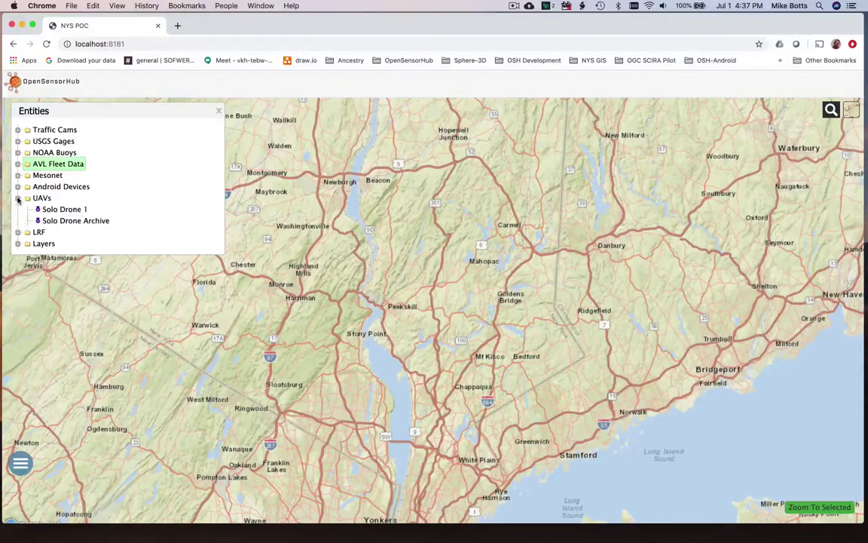
click(81, 221)
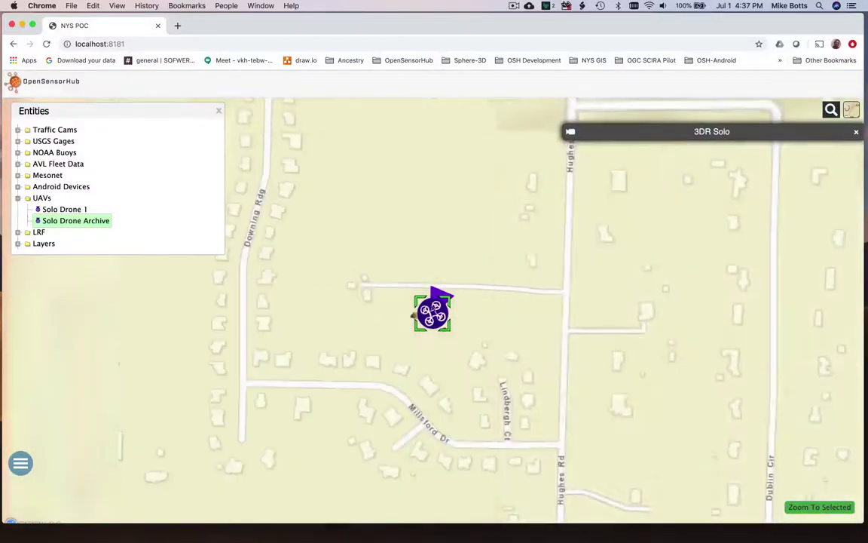
scroll(521, 342, down, 6)
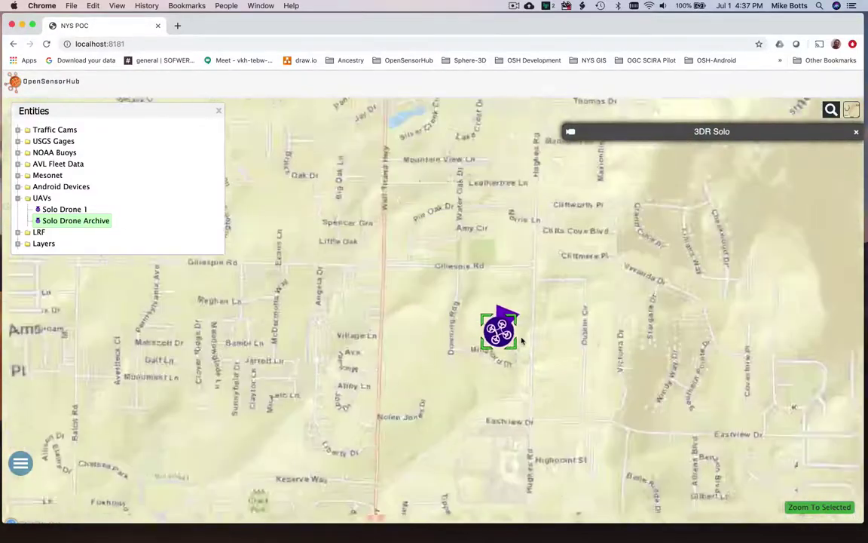
scroll(521, 341, down, 5)
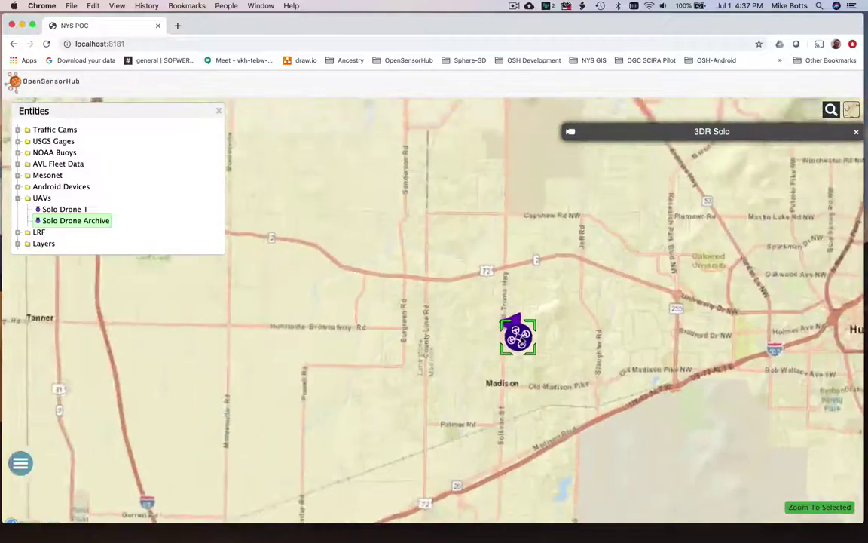
scroll(522, 340, down, 5)
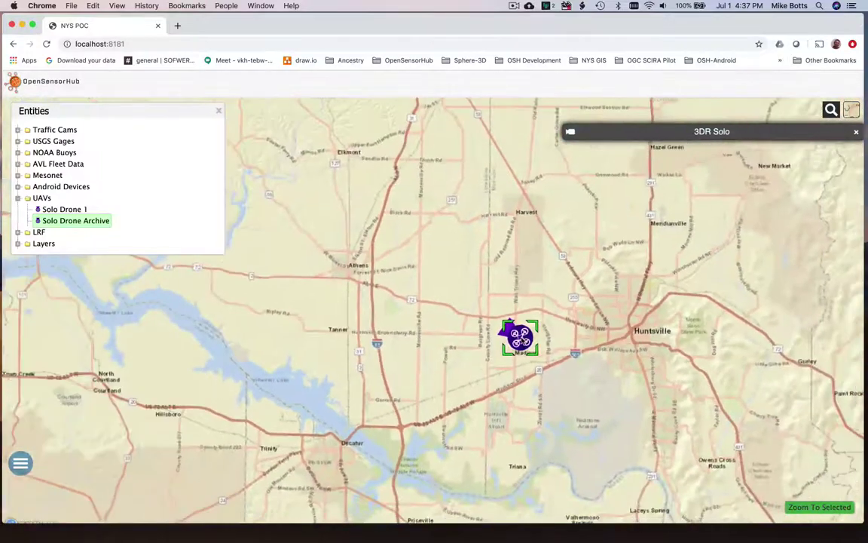
scroll(522, 341, down, 8)
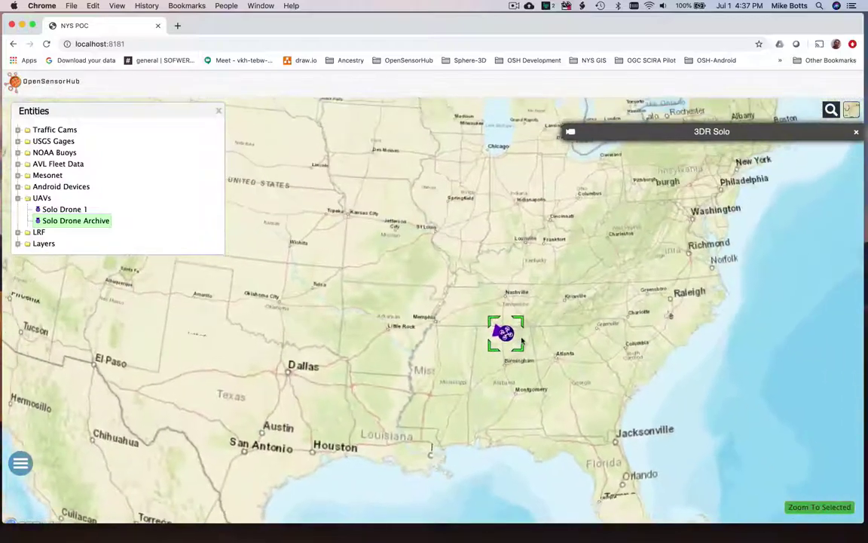
scroll(522, 341, up, 10)
scroll(521, 340, up, 8)
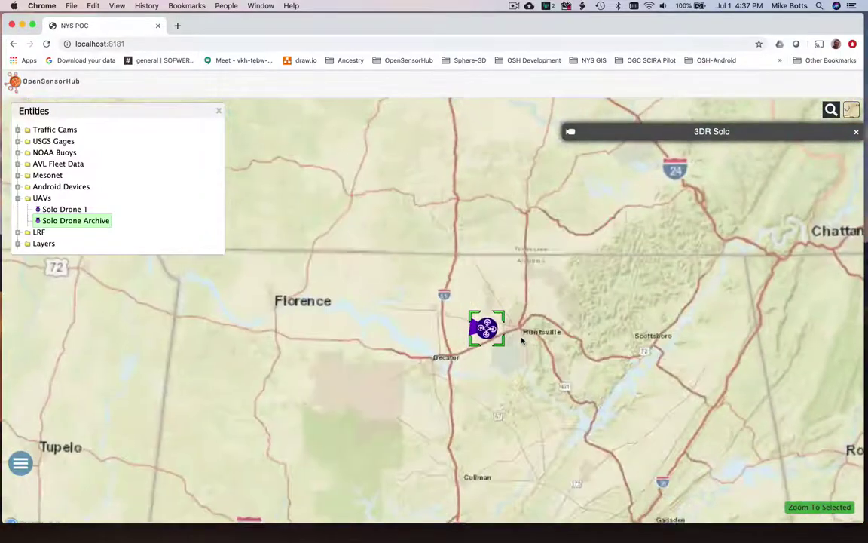
scroll(522, 341, up, 8)
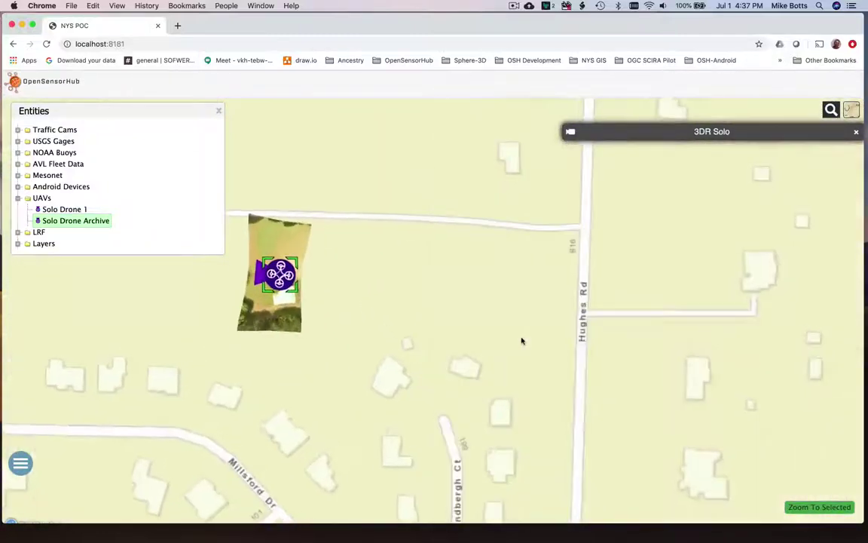
drag(542, 336, 705, 321)
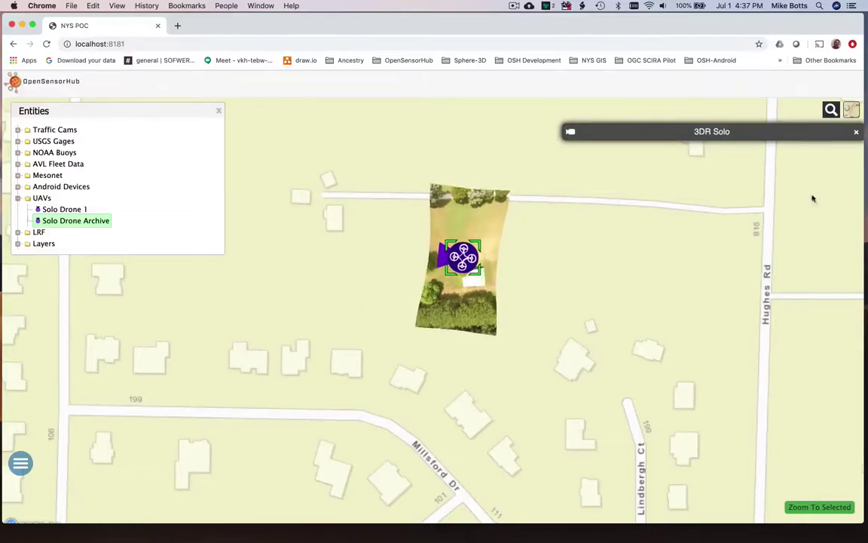
click(857, 132)
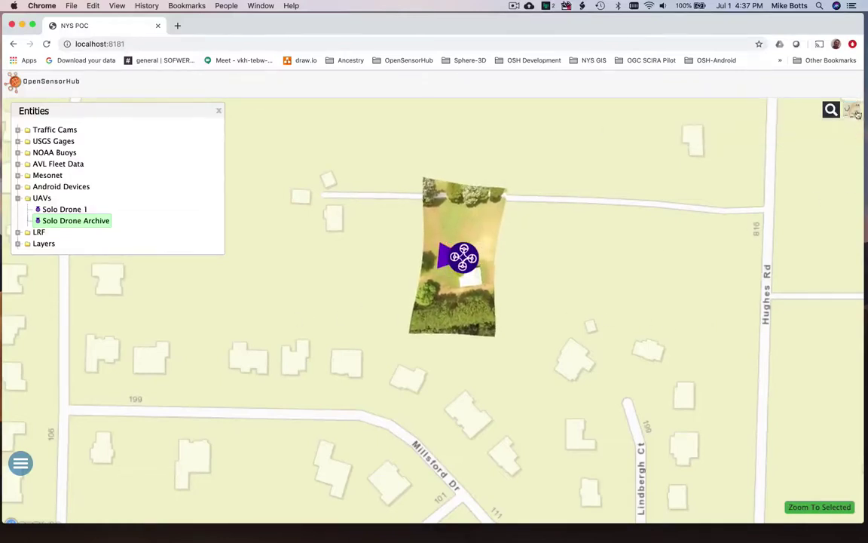
Switch the base map to Mapbox Satellite imagery.
click(850, 110)
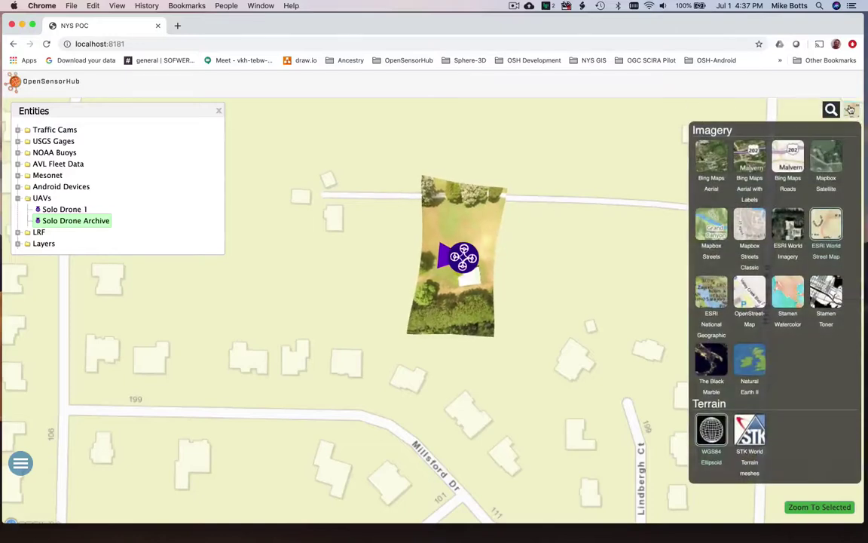
click(827, 161)
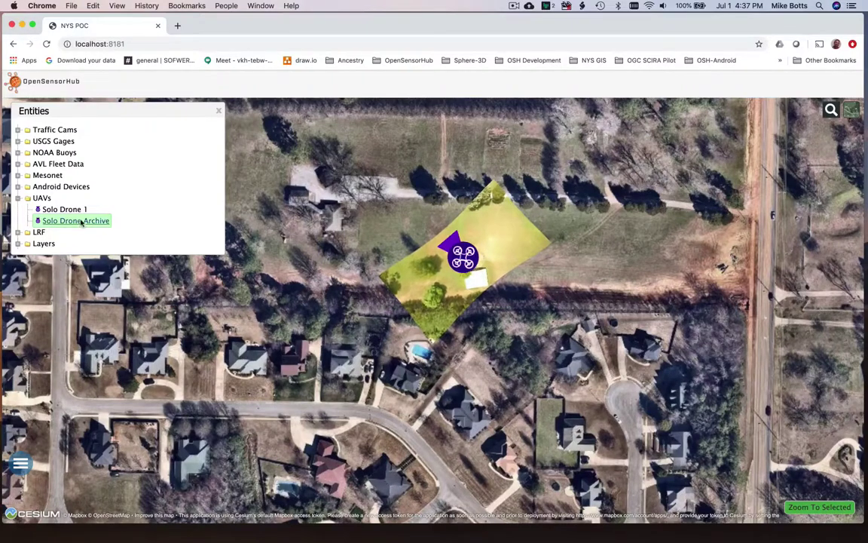
right_click(81, 221)
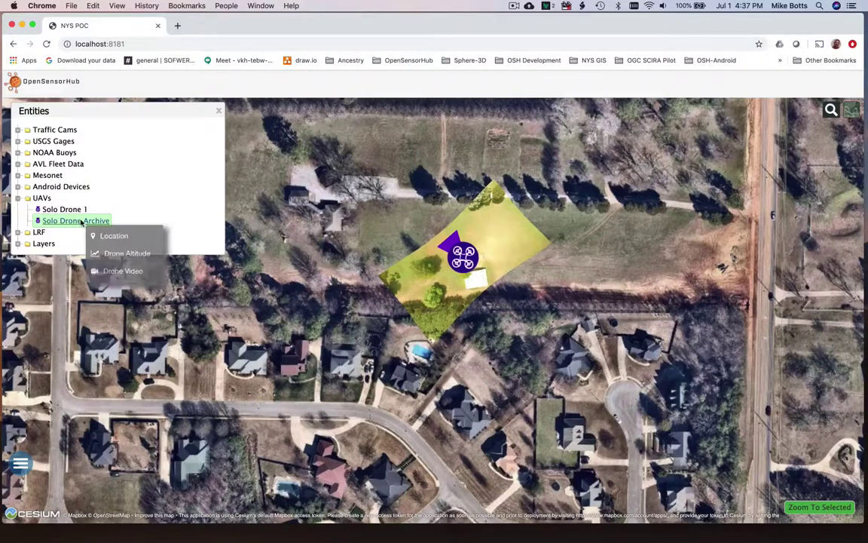
Show the Drone Altitude chart and move it to the lower left of the map.
click(117, 254)
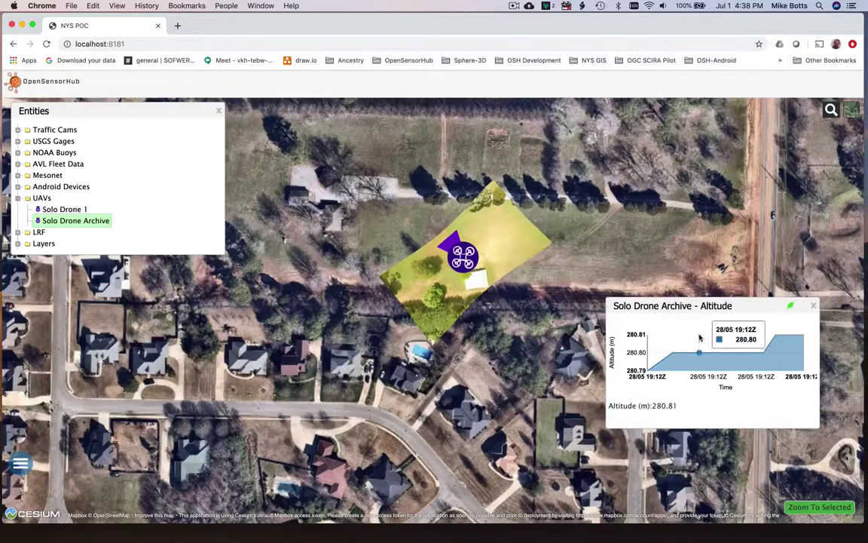
drag(750, 305, 149, 324)
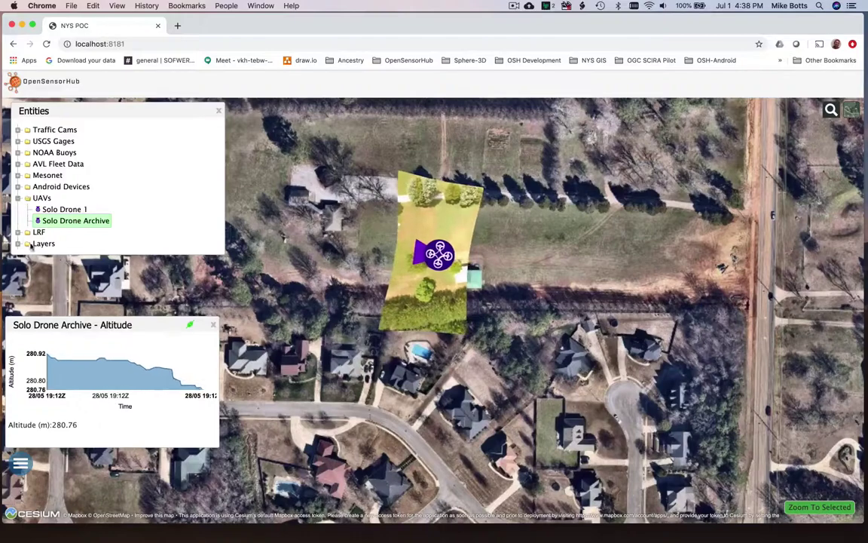
Open the Solo Drone Archive's Drone Video output and place its panel at the top right.
right_click(79, 220)
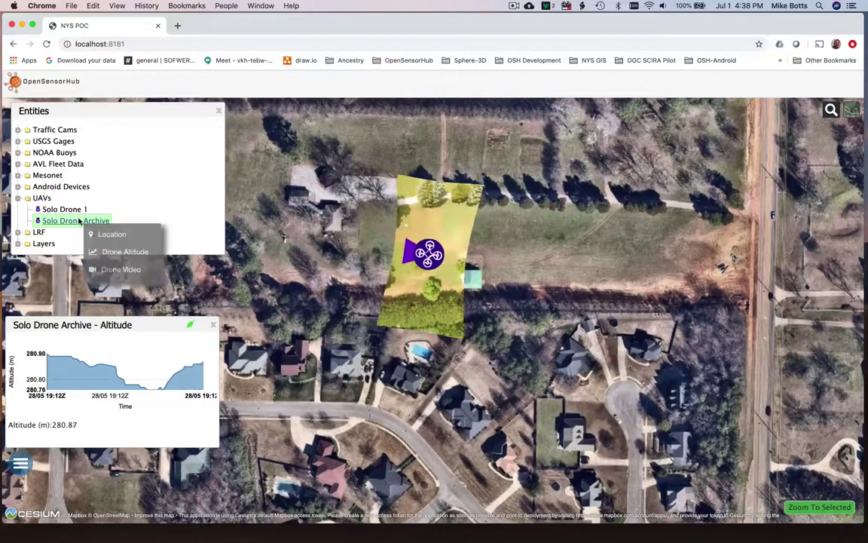
click(108, 269)
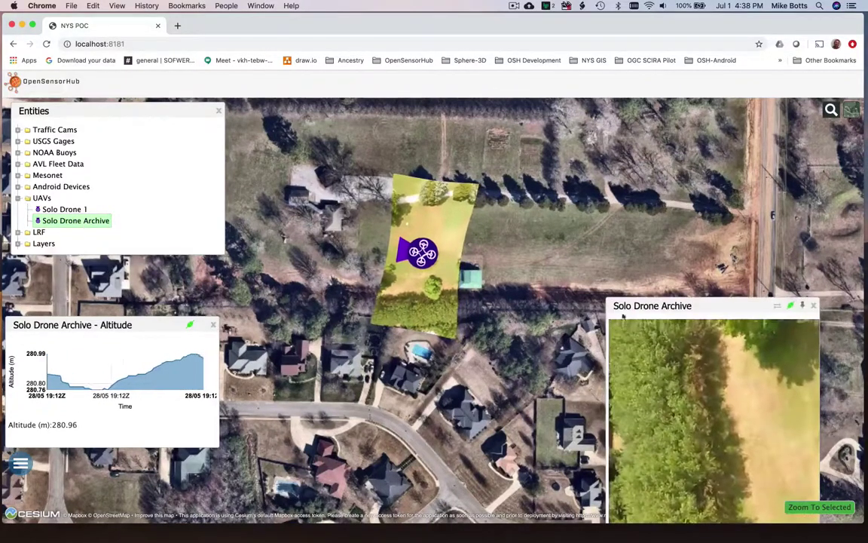
drag(742, 303, 767, 127)
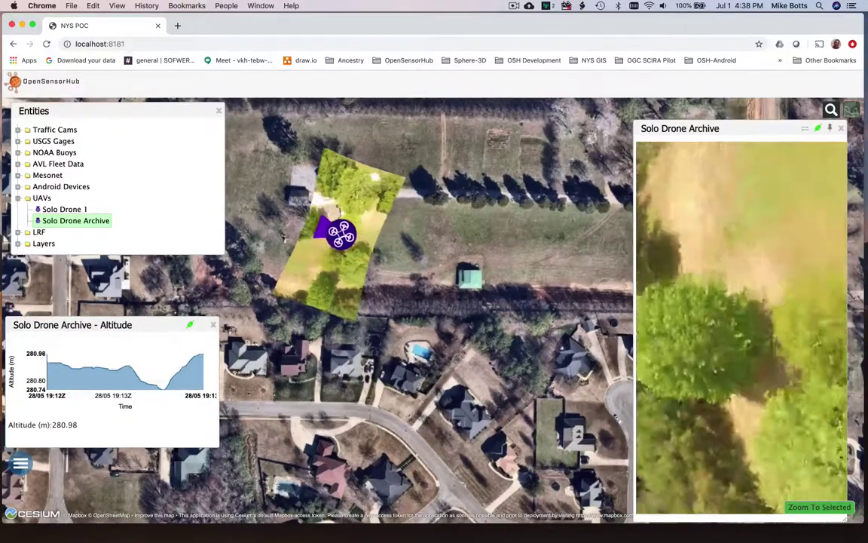
Zoom in on the draped drone footprint and pan to follow it as the replay plays.
drag(445, 398, 535, 441)
scroll(535, 440, up, 4)
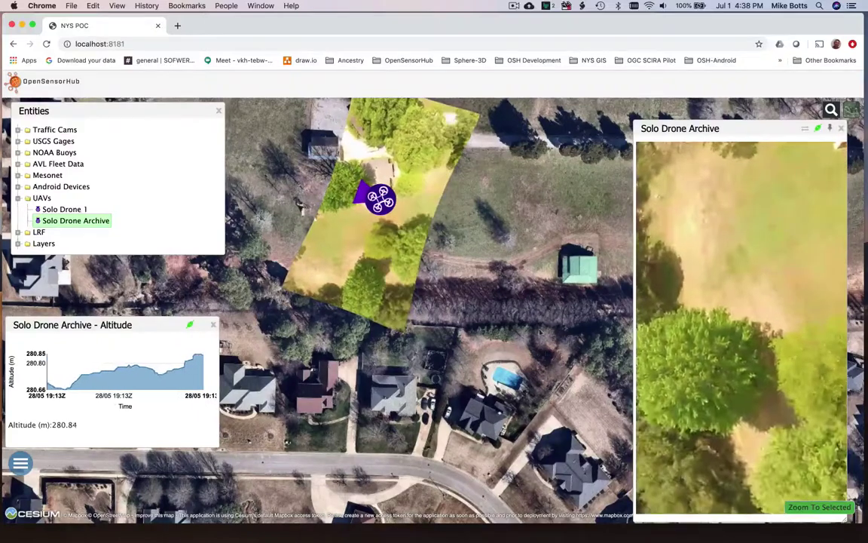
drag(530, 239, 532, 341)
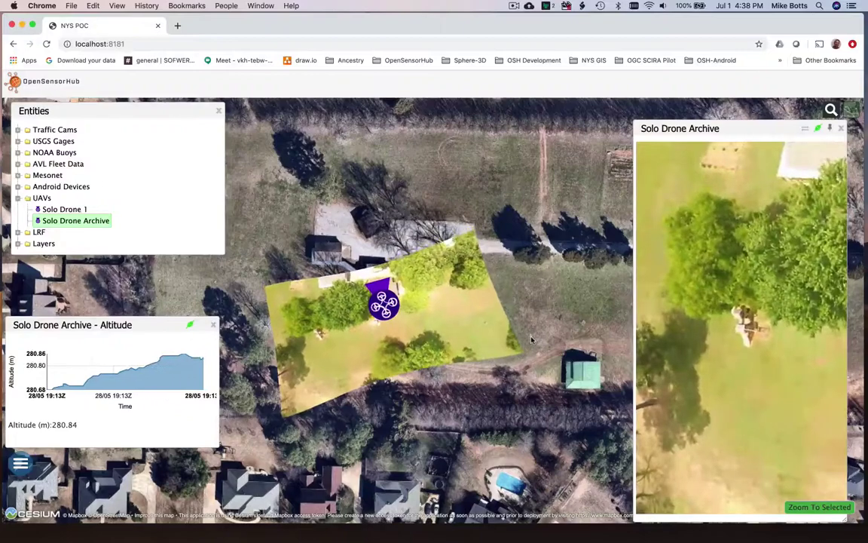
scroll(439, 316, up, 5)
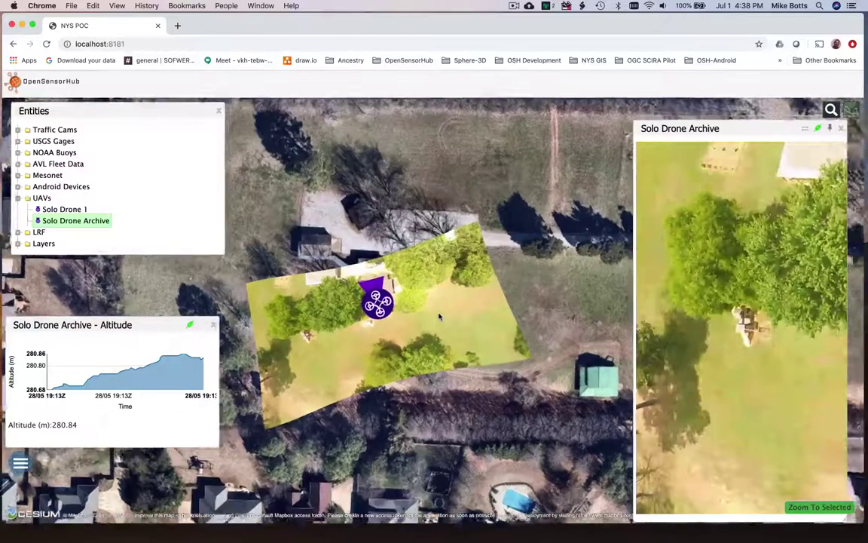
scroll(440, 316, up, 3)
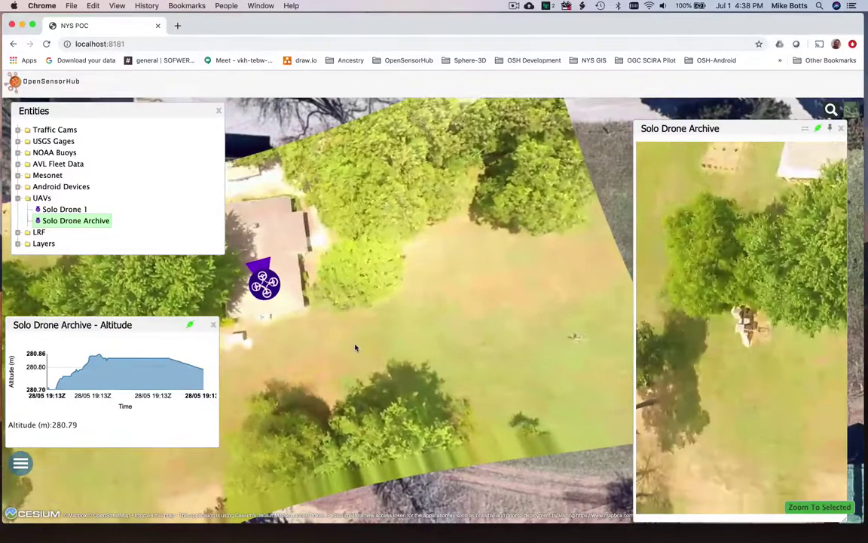
drag(359, 345, 539, 253)
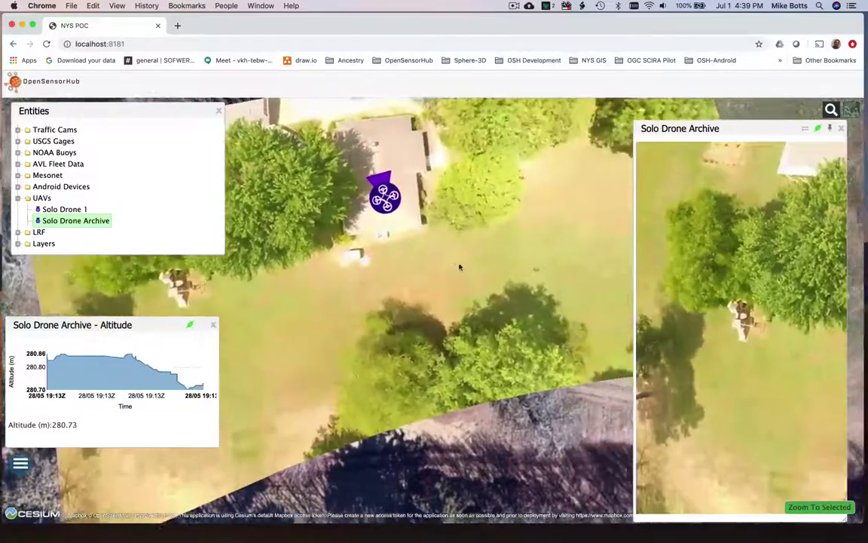
drag(459, 267, 360, 259)
scroll(360, 259, up, 3)
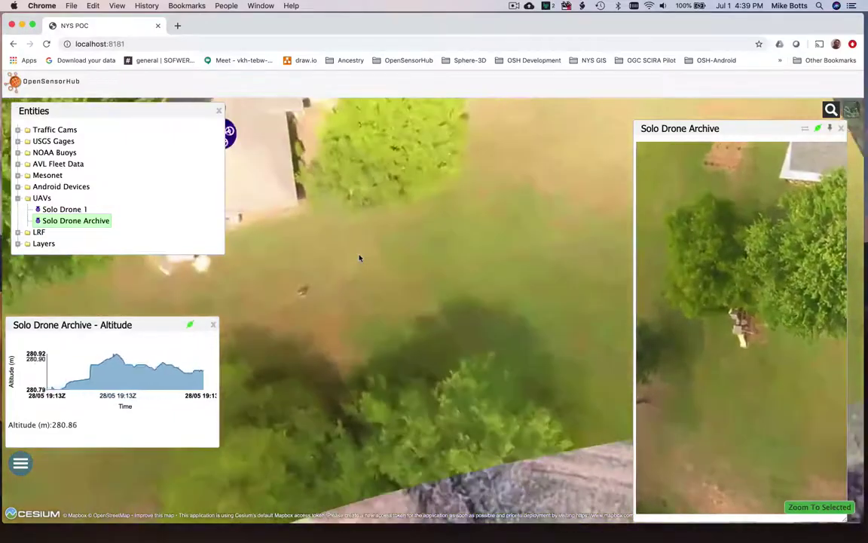
Zoom back out to the Hughes Rd neighbourhood view.
scroll(360, 258, down, 5)
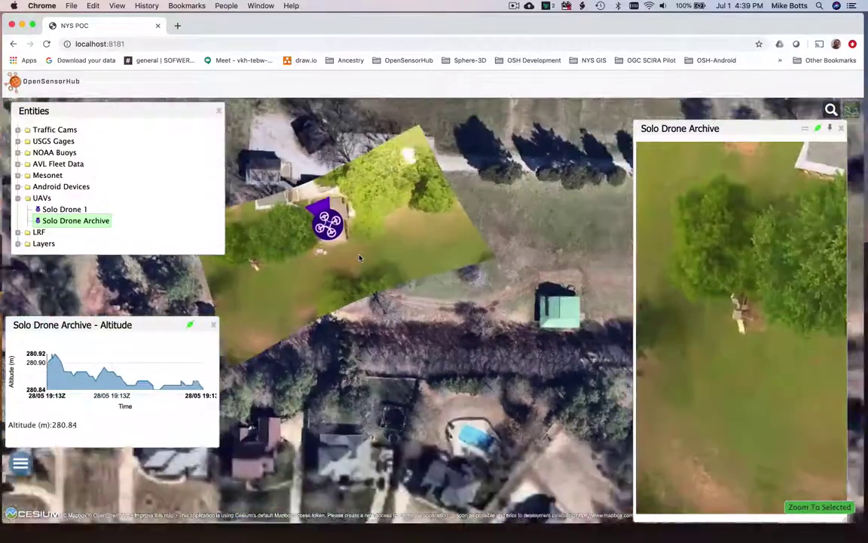
scroll(359, 258, down, 4)
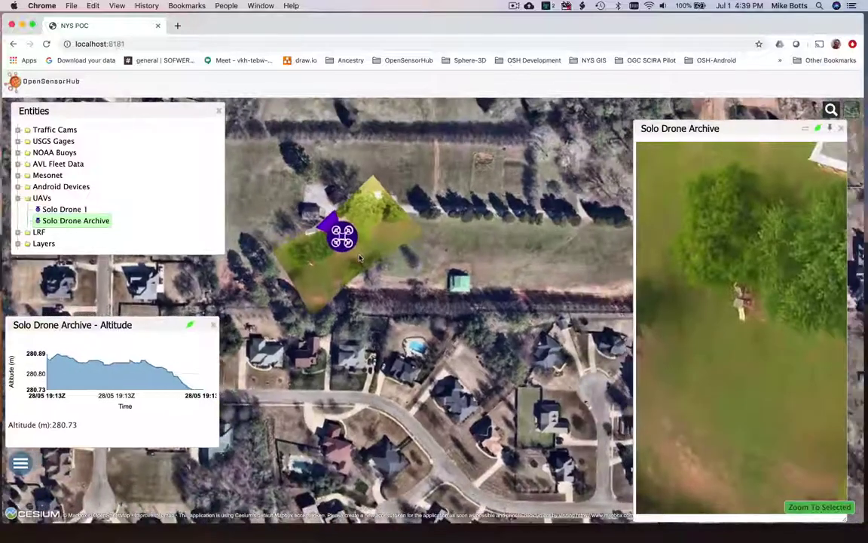
scroll(359, 258, down, 3)
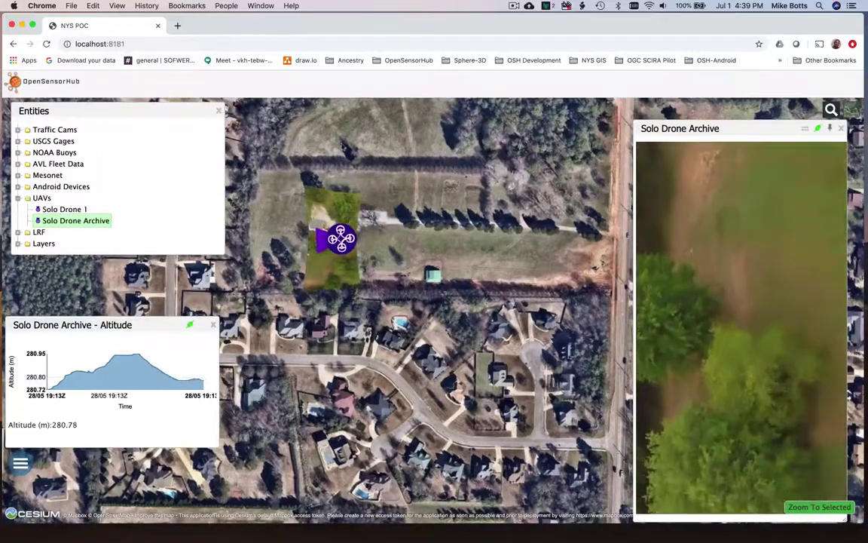
click(513, 6)
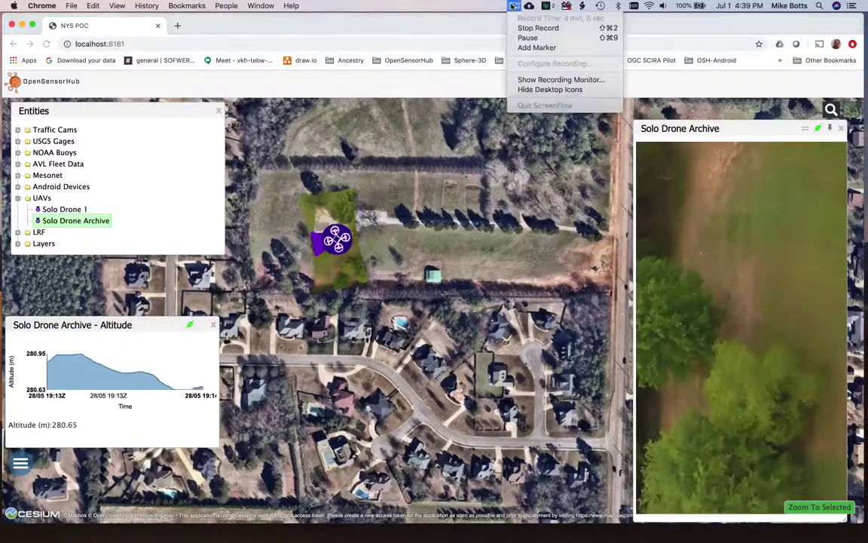